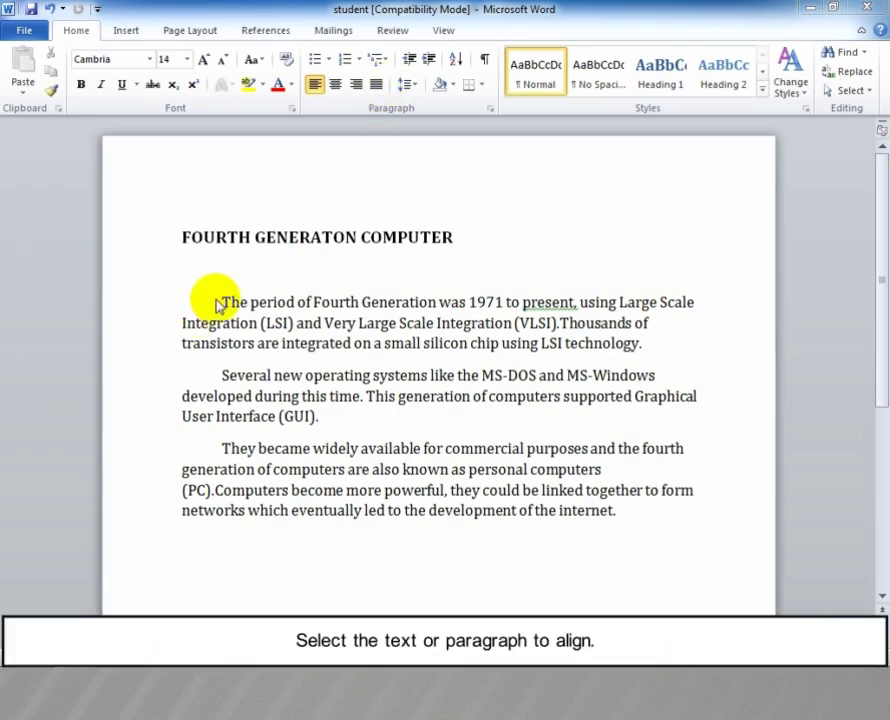
Select the three body paragraphs, preview left, centre and right alignment, then justify them
left_click_drag(222, 302, 668, 519)
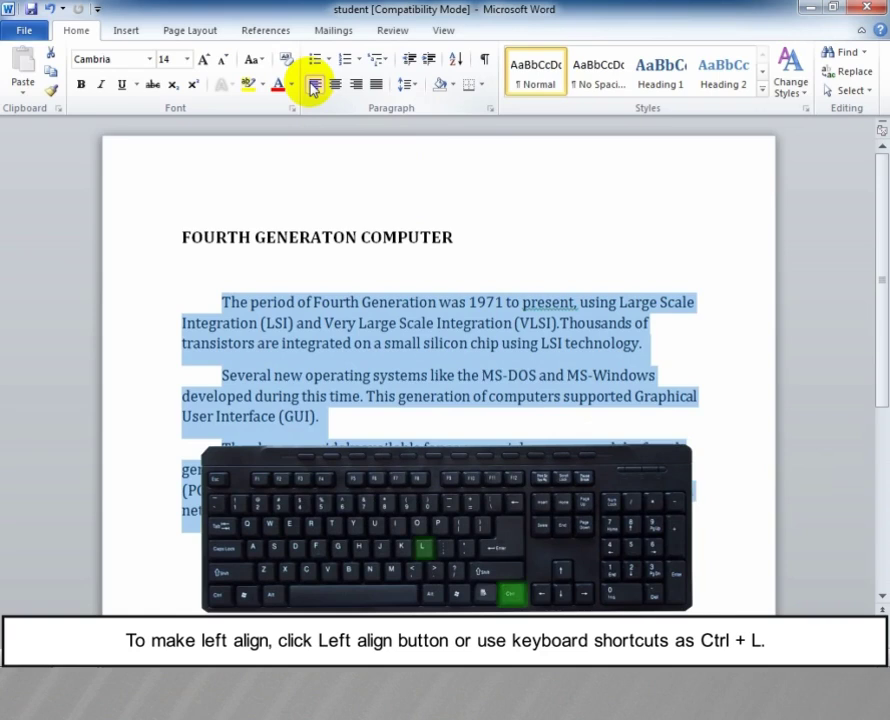
key("ctrl+l")
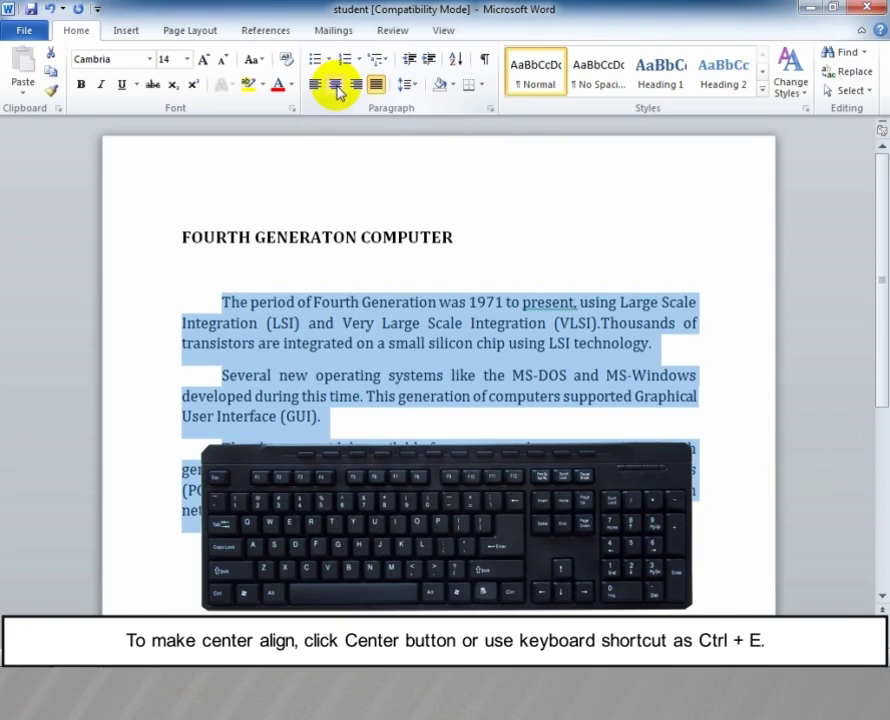
key("ctrl+e")
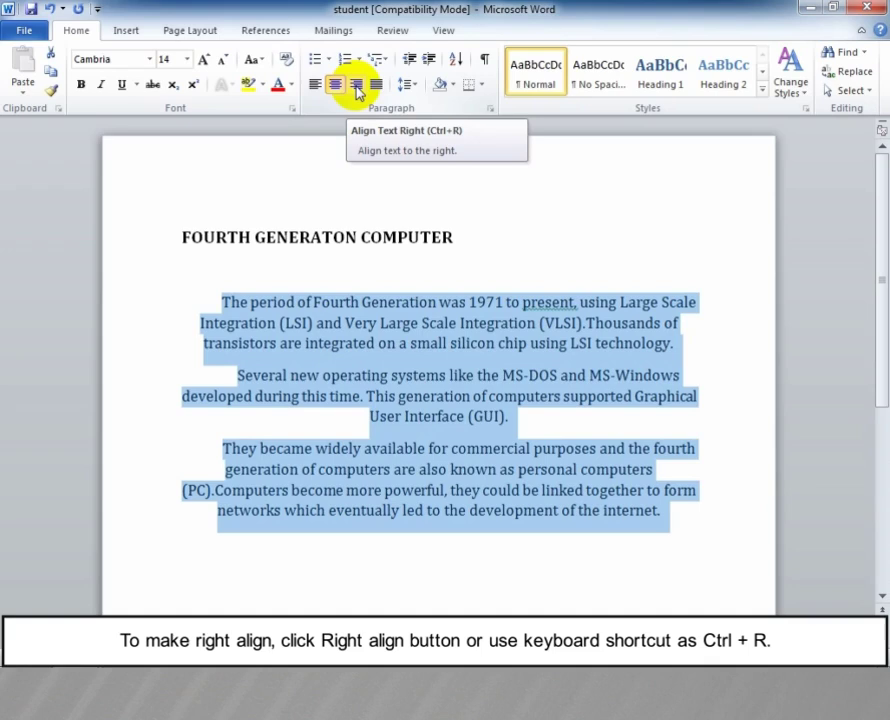
key("ctrl+r")
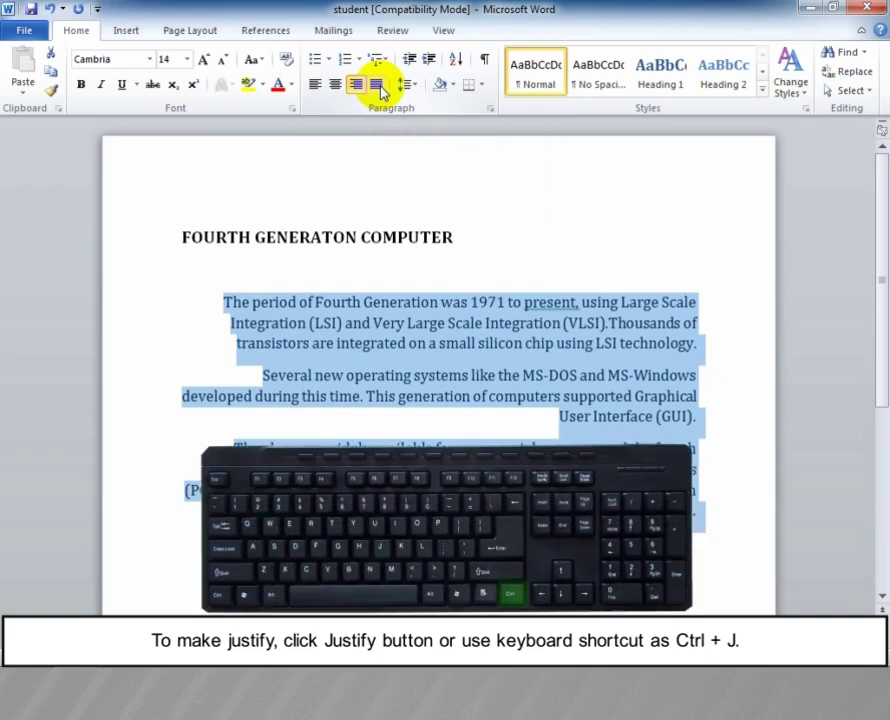
key("ctrl+j")
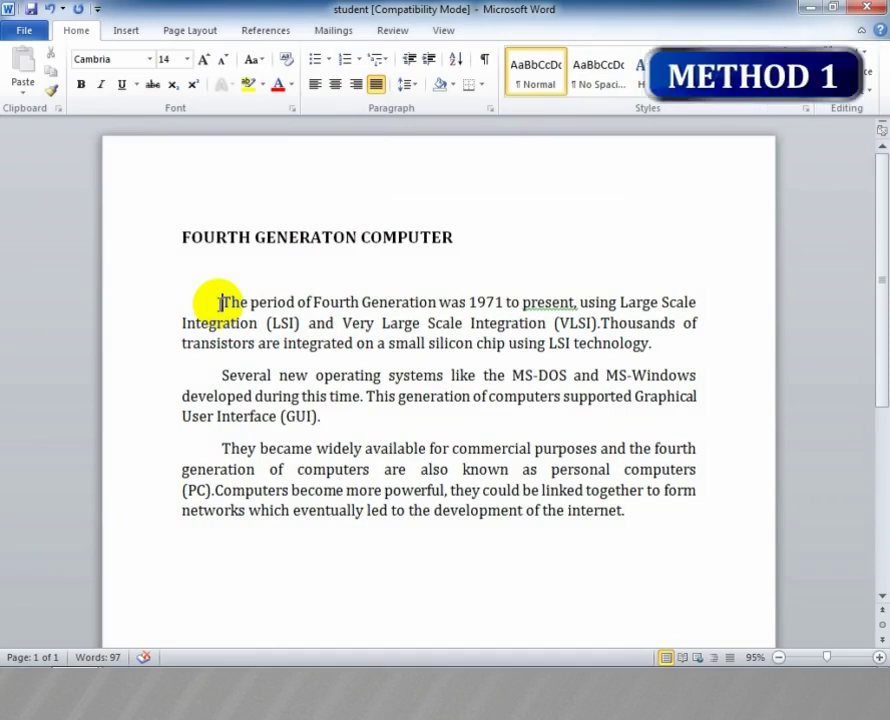
left_click_drag(221, 302, 657, 505)
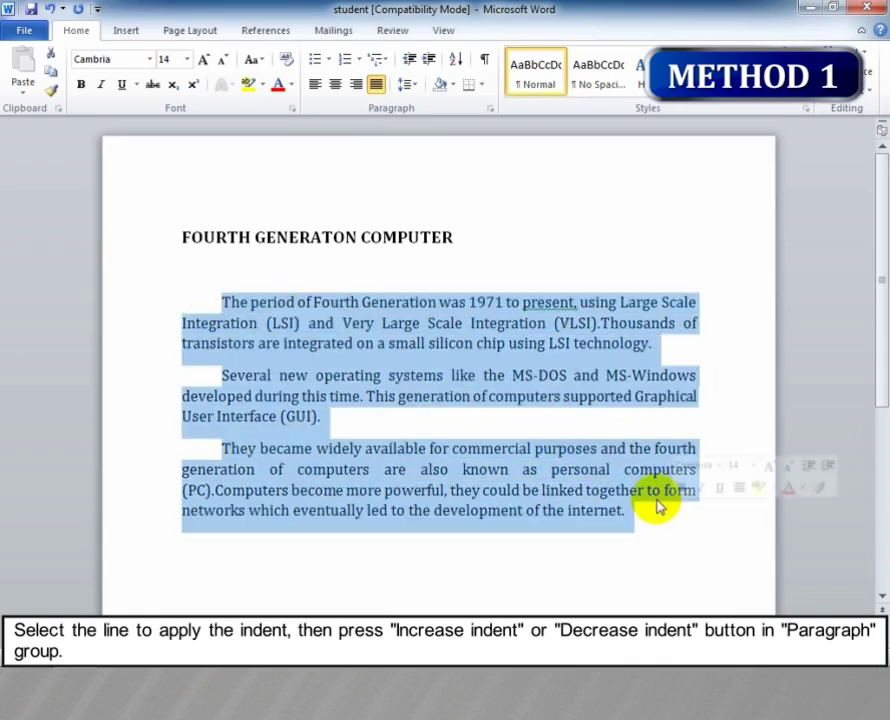
left_click(428, 61)
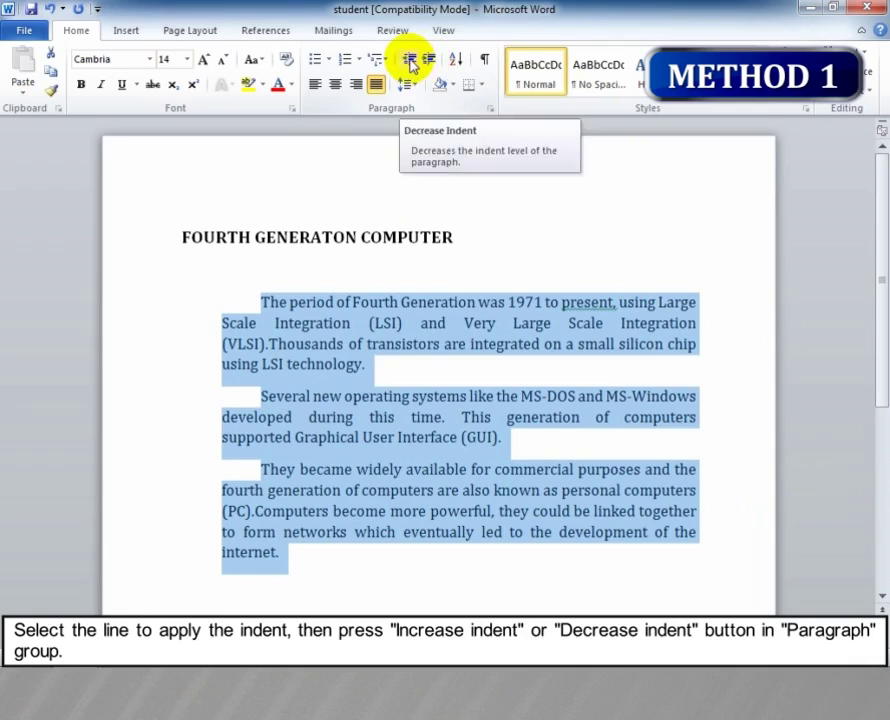
left_click(410, 62)
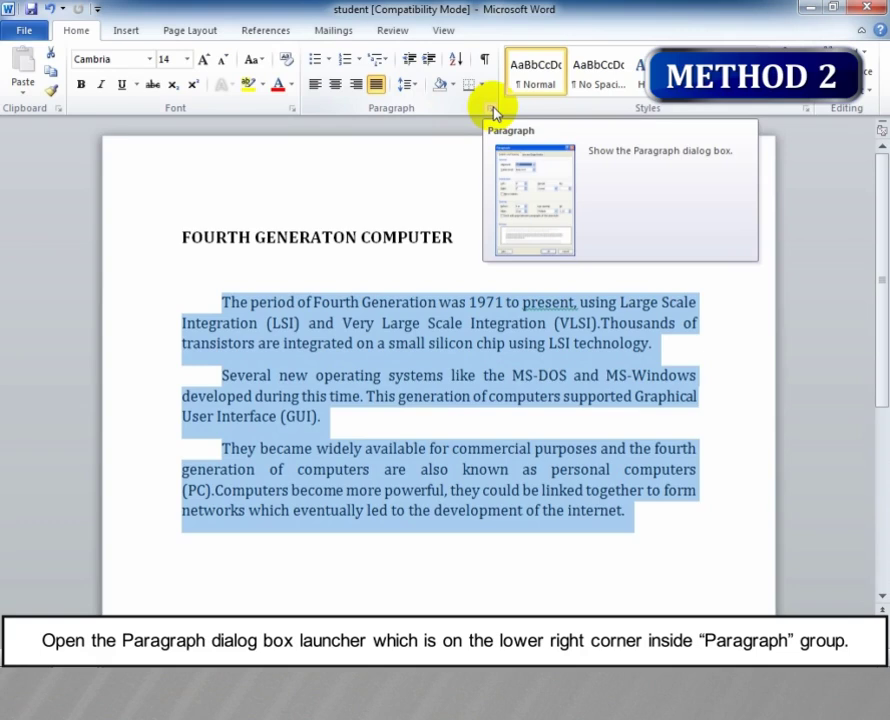
Bring up the Paragraph dialog, keeping Justified alignment and Body Text outline level
left_click(491, 109)
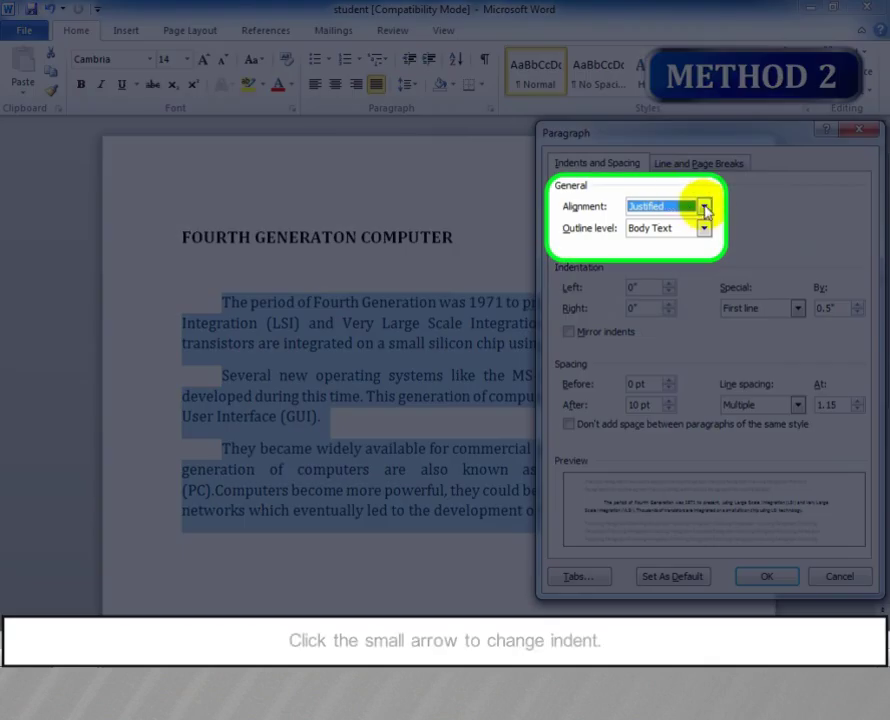
left_click(705, 207)
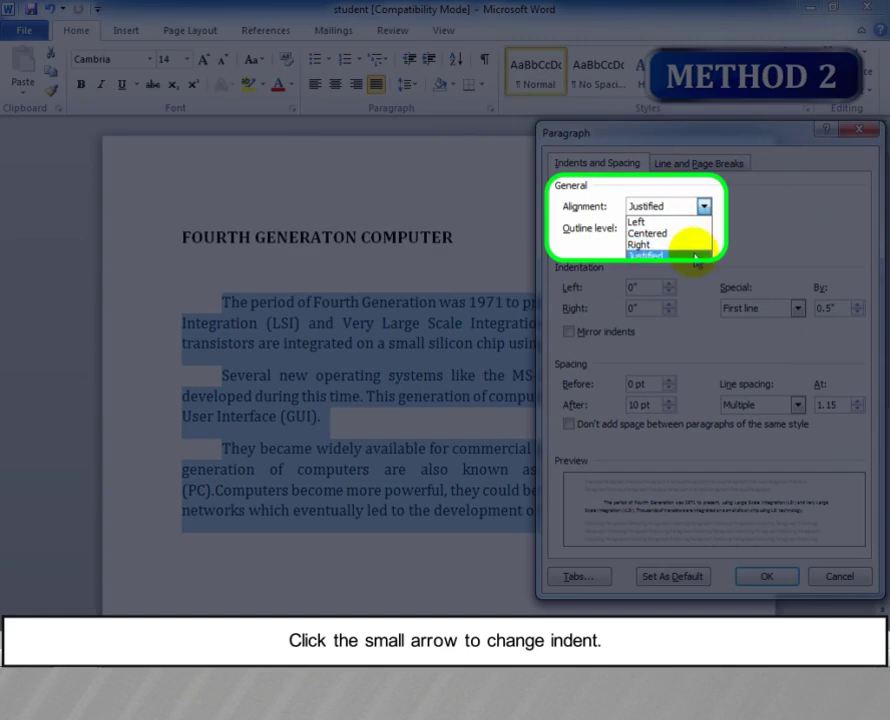
left_click(705, 207)
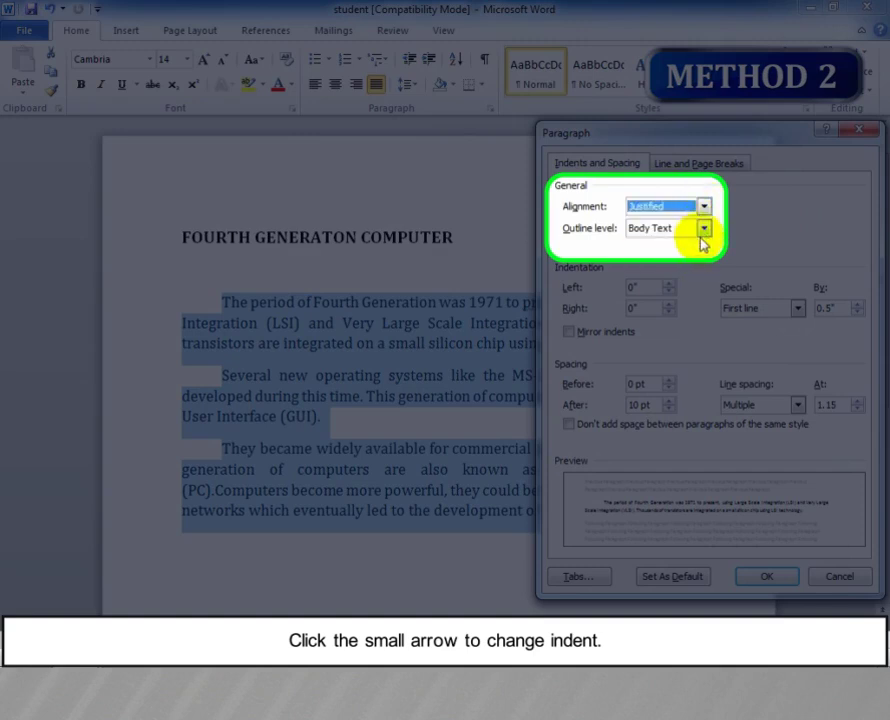
left_click(704, 230)
left_click(705, 231)
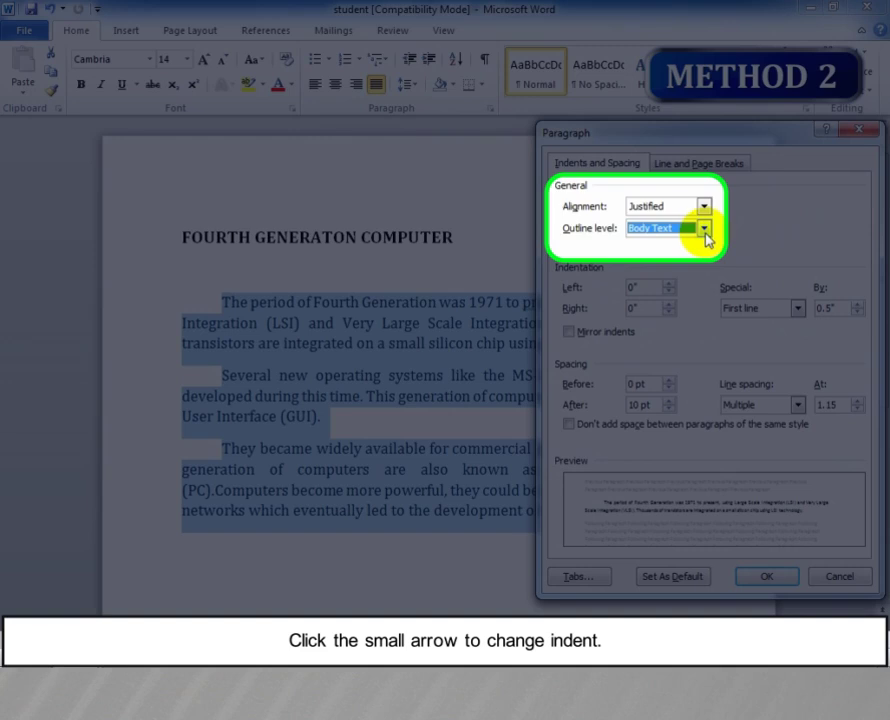
Set a 0.4" left indent, a 0.3" right indent and a 0.5" first-line indent
left_click(672, 284)
left_click(672, 284)
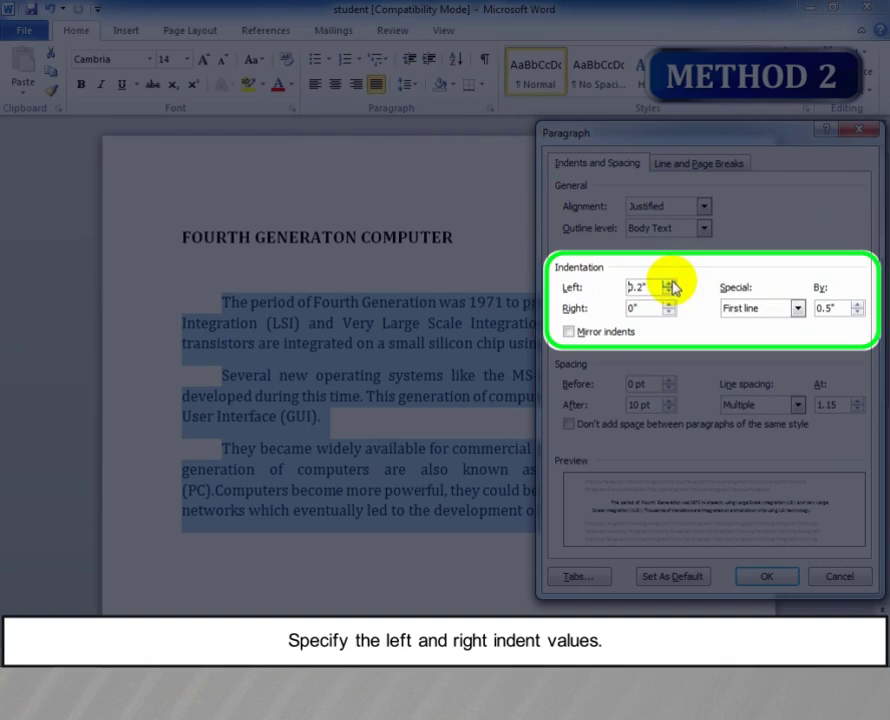
left_click(672, 284)
left_click(672, 285)
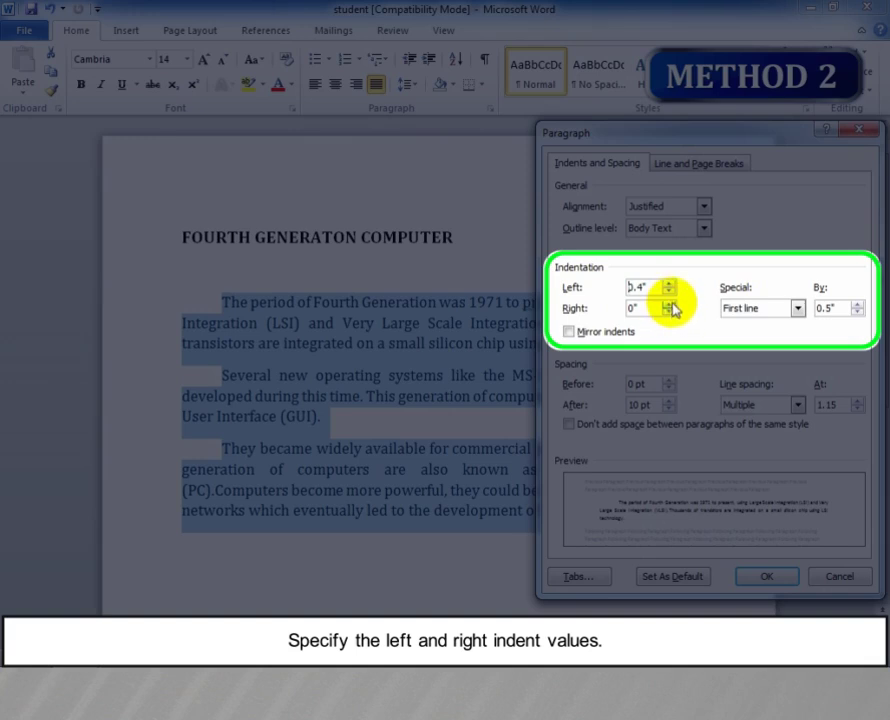
left_click(672, 304)
left_click(672, 304)
left_click(670, 304)
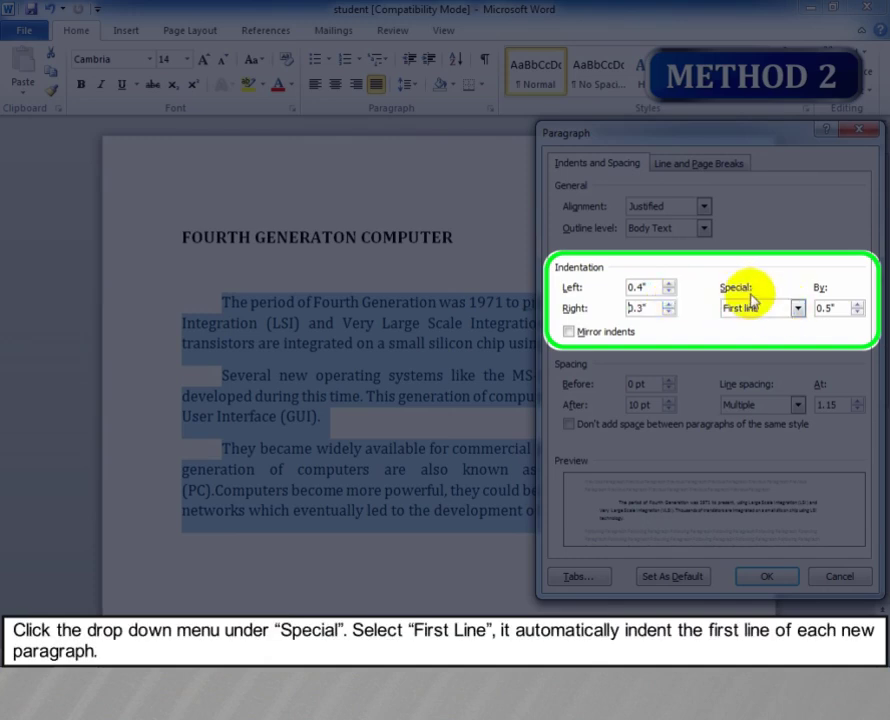
left_click(798, 309)
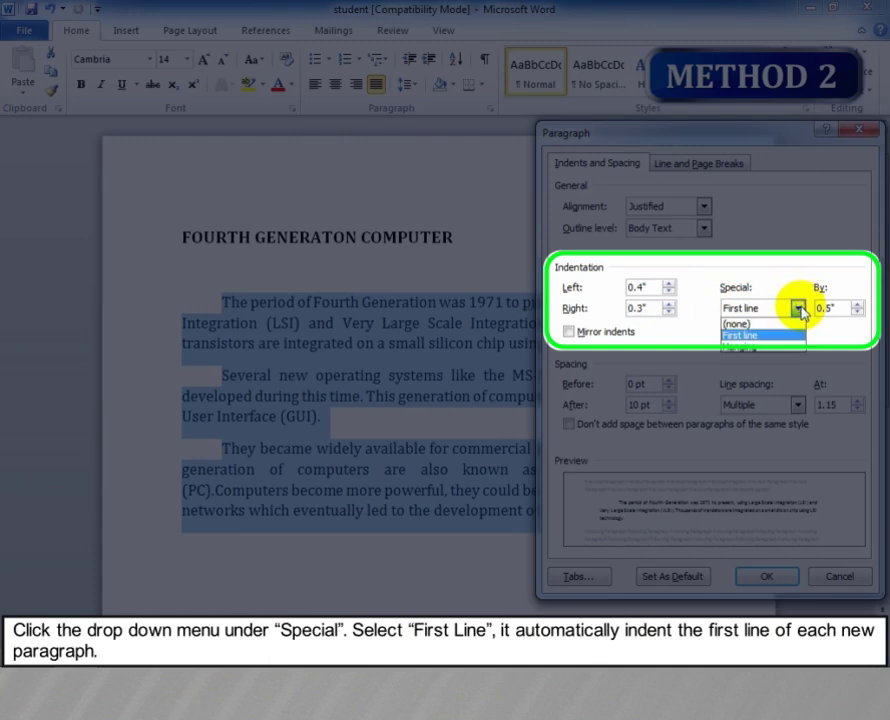
left_click(786, 338)
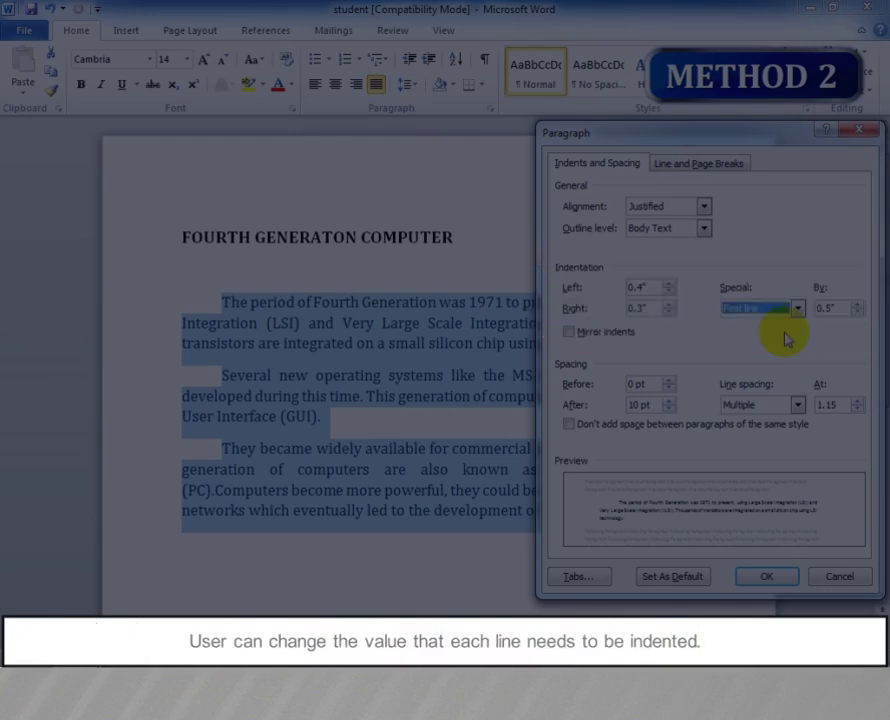
Apply 1.5-line spacing with the paragraph settings, then deselect the text
left_click(797, 405)
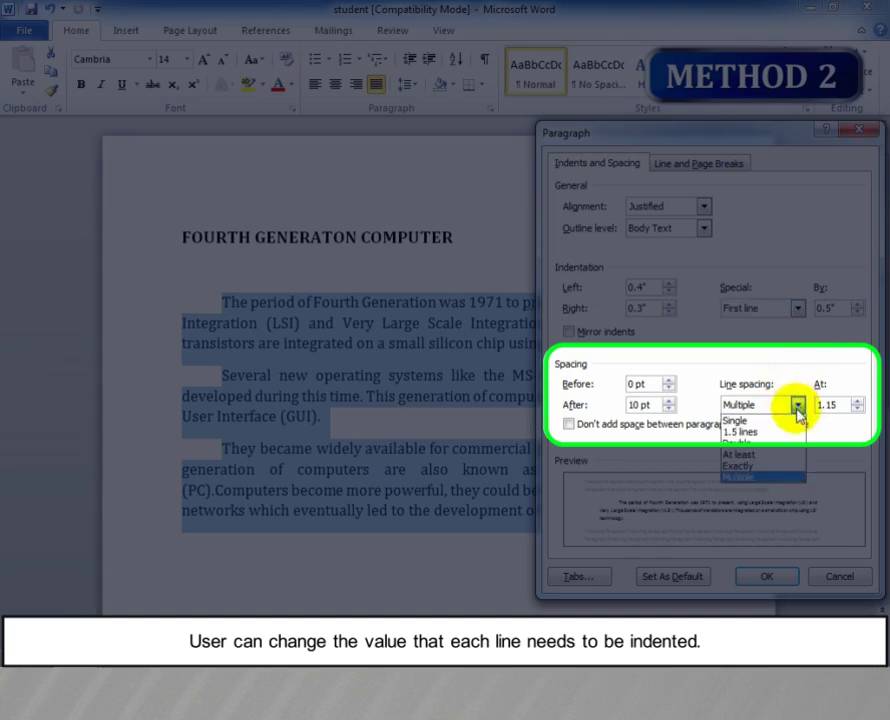
left_click(793, 433)
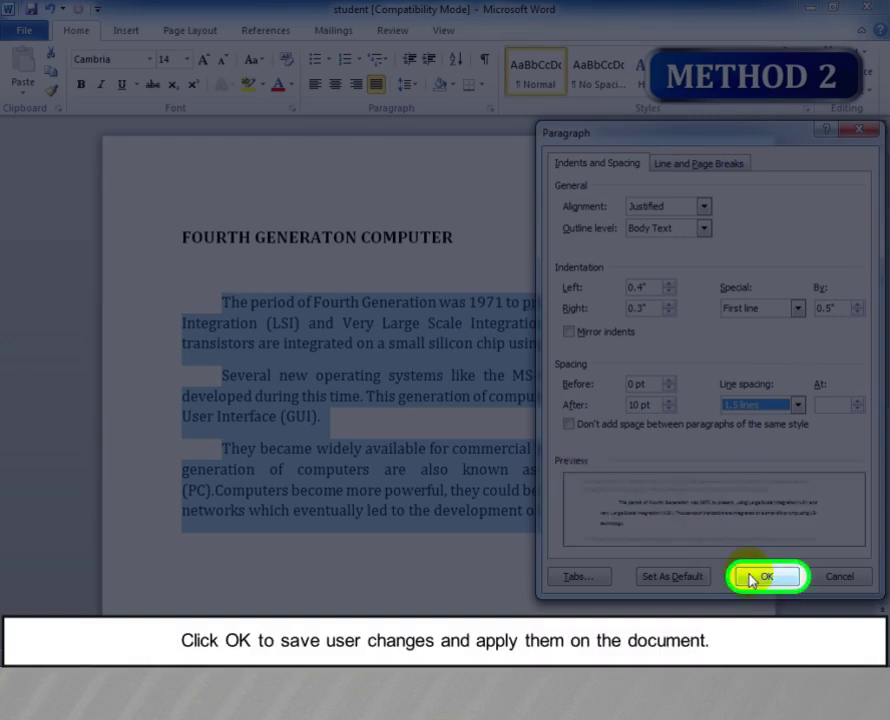
left_click(752, 579)
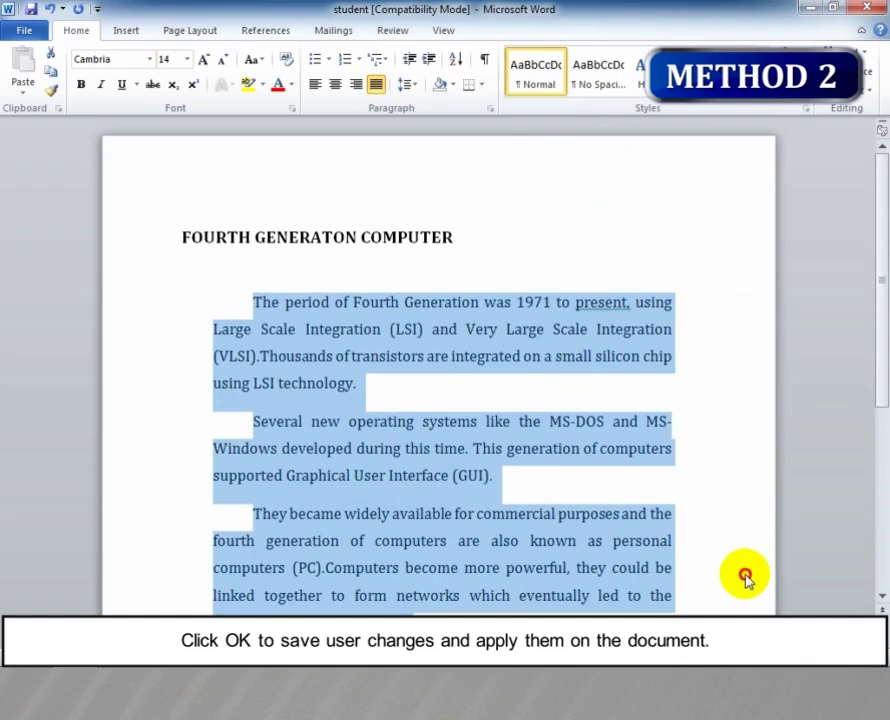
left_click(748, 576)
Select from 'The period' to the document end and open Page Layout's Paragraph settings
scroll(746, 574, "down", 2)
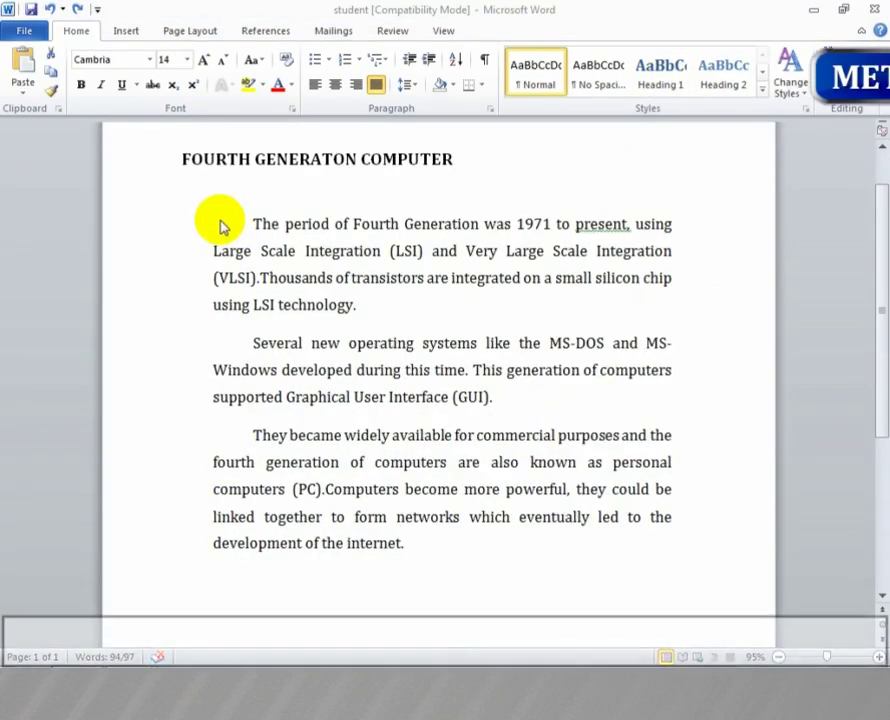
left_click(221, 225)
key("ctrl+shift+End")
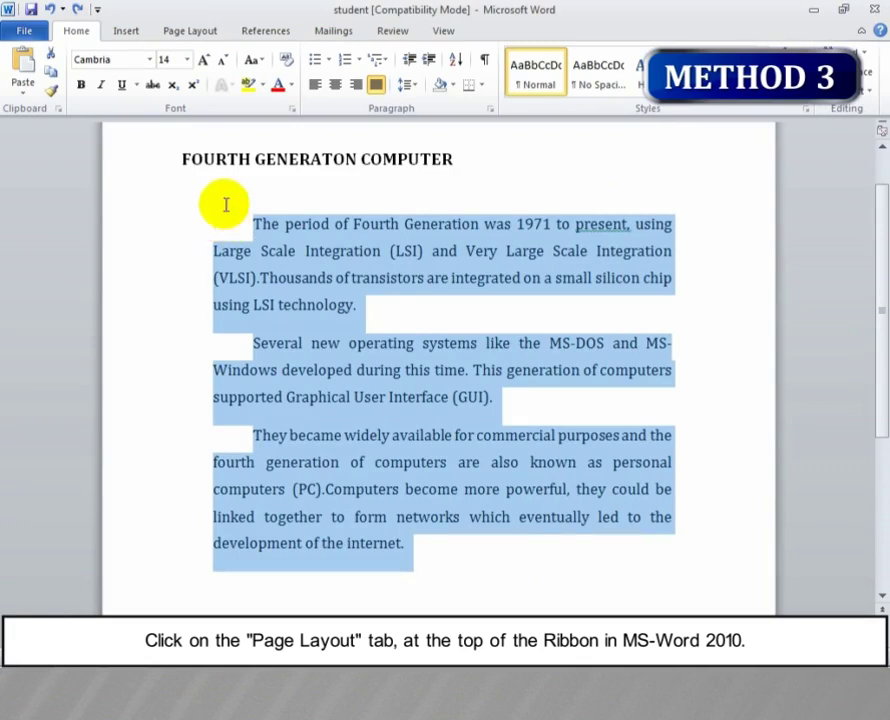
left_click(186, 31)
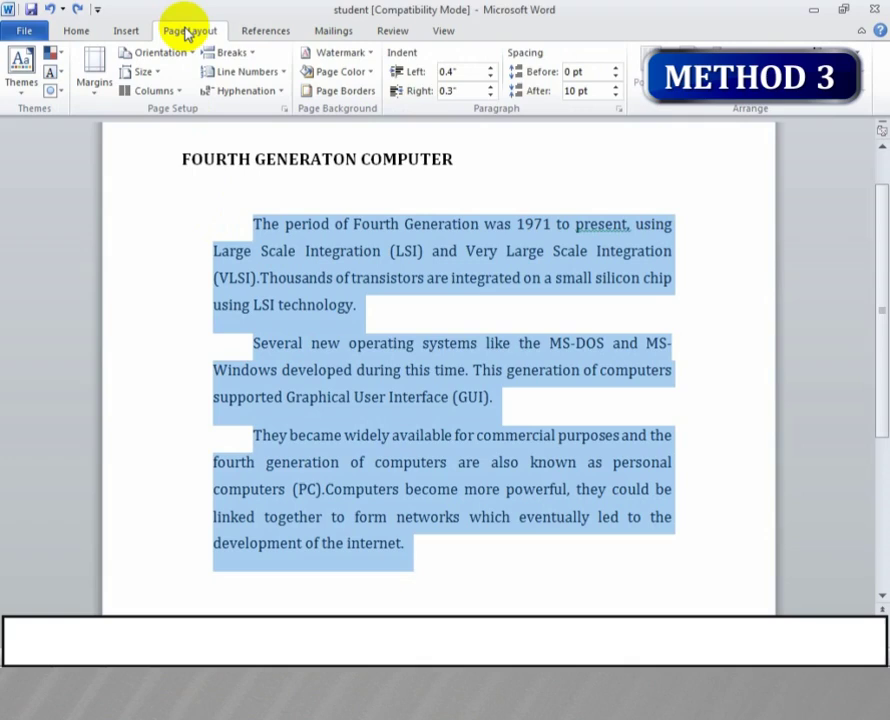
left_click(620, 110)
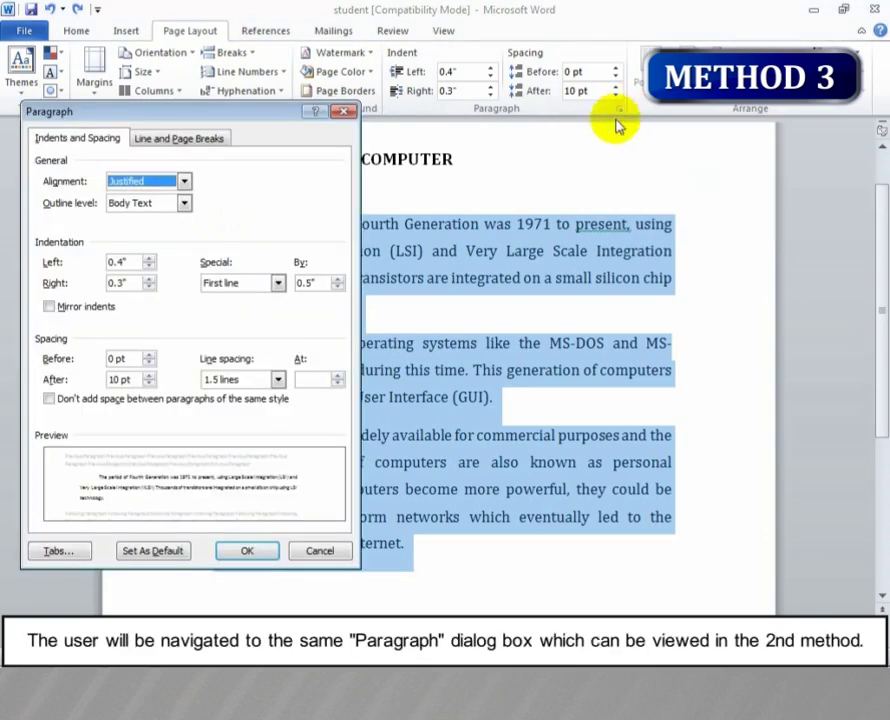
Apply Left alignment, 0.2" left and 0.5" right indents, and Double line spacing
left_click(185, 182)
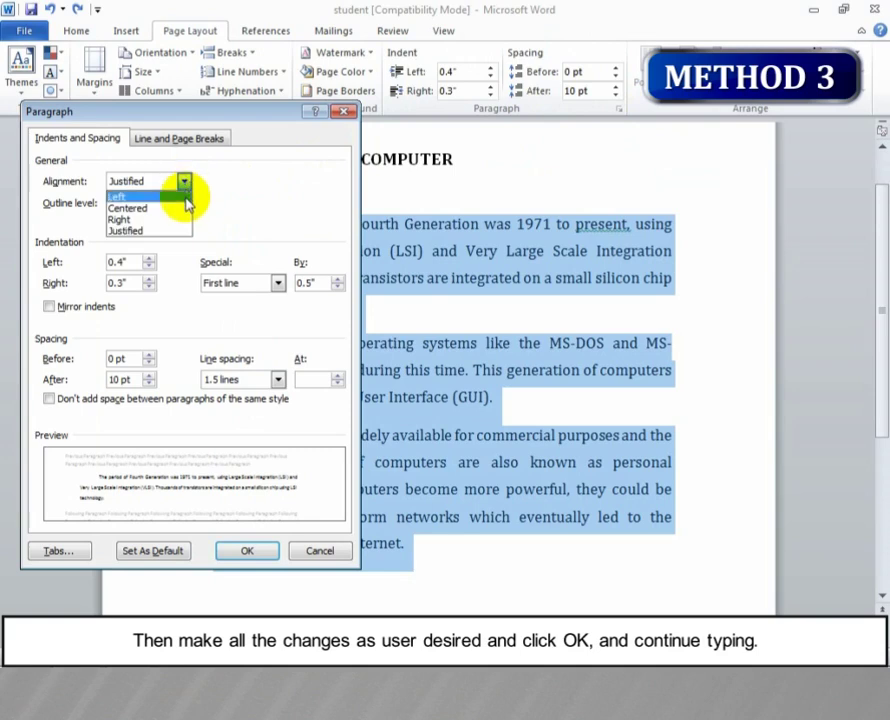
left_click(186, 198)
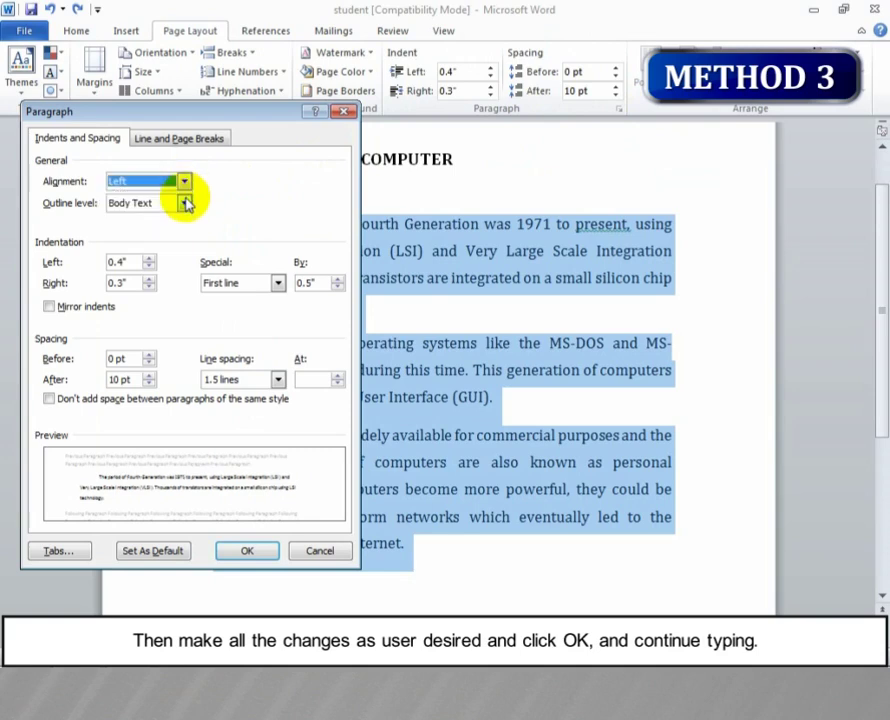
left_click(148, 267)
left_click(148, 267)
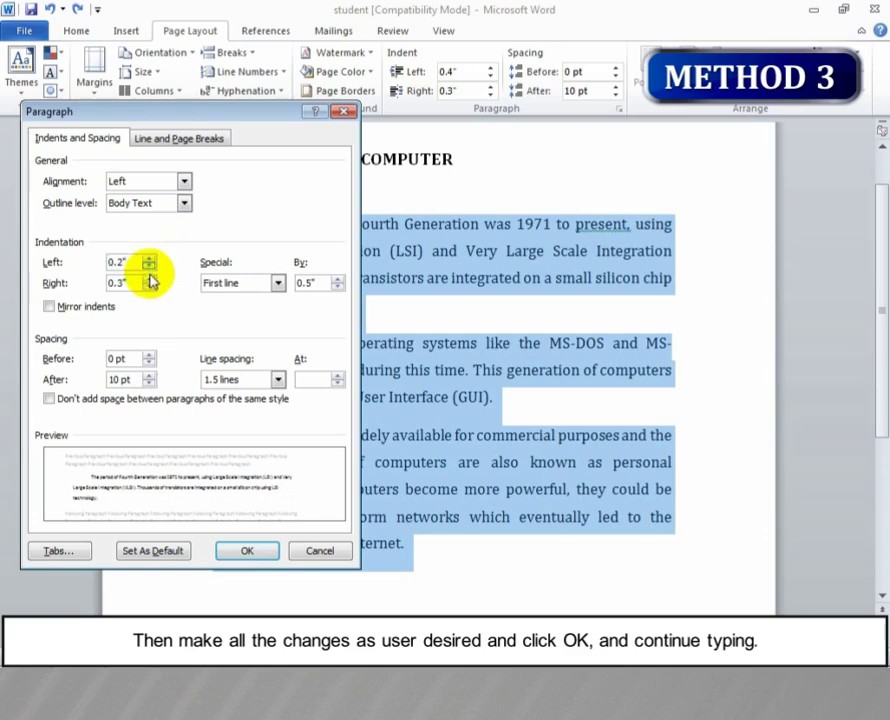
left_click(148, 279)
left_click(148, 279)
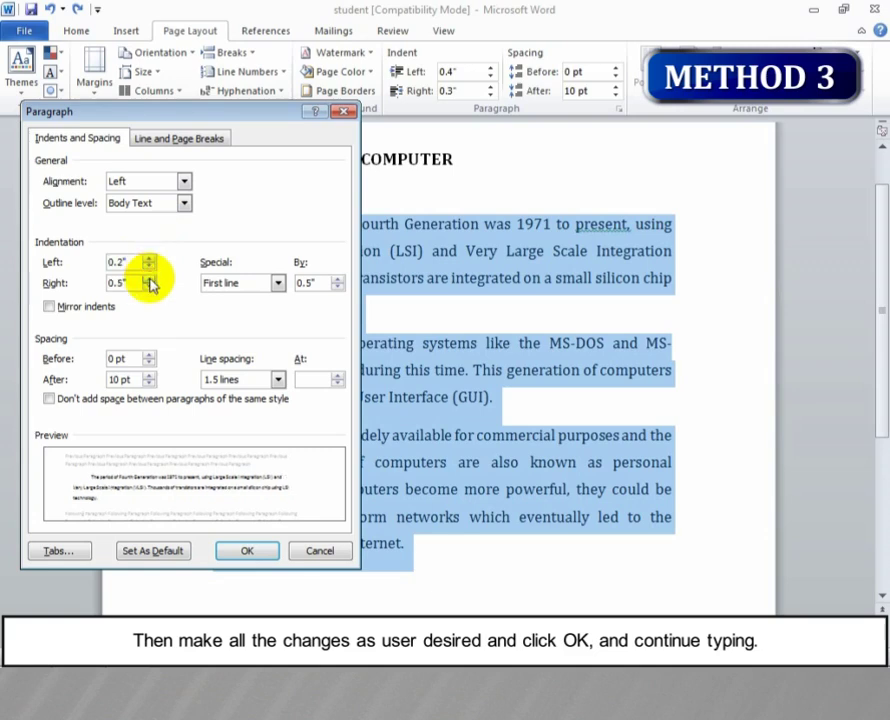
left_click(278, 380)
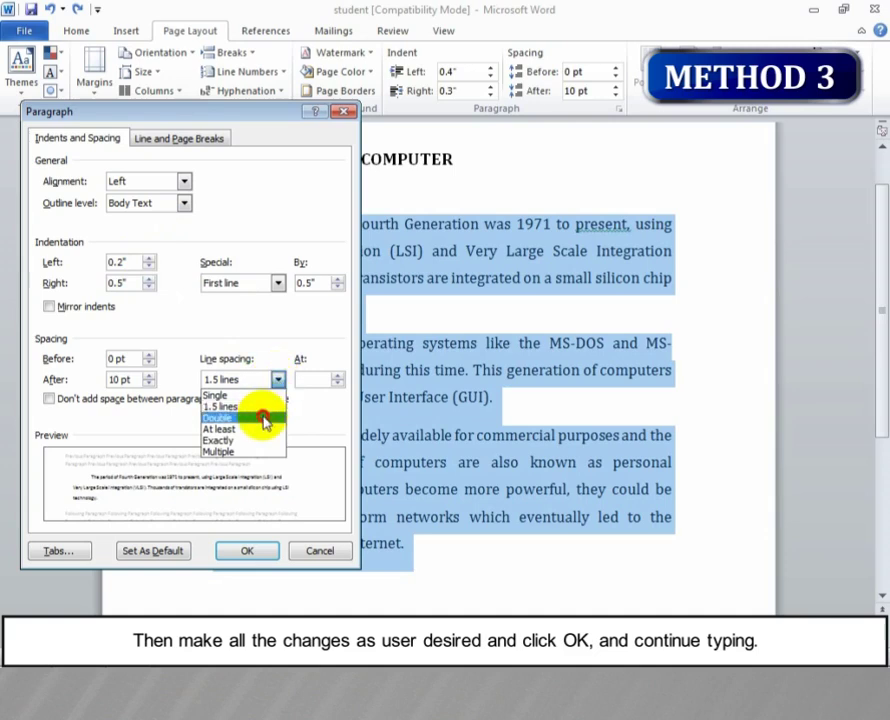
left_click(263, 418)
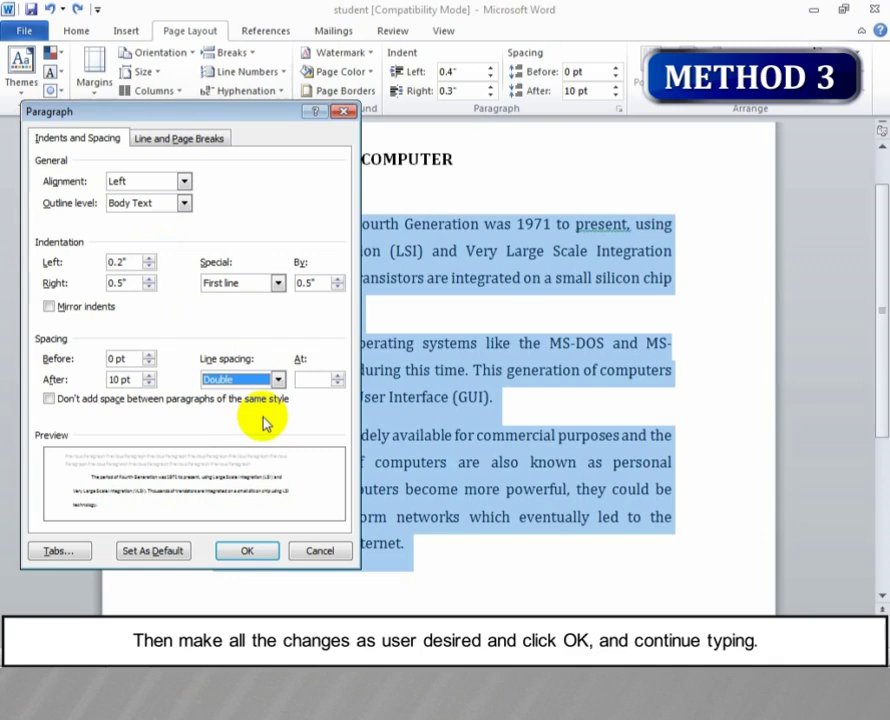
left_click(247, 551)
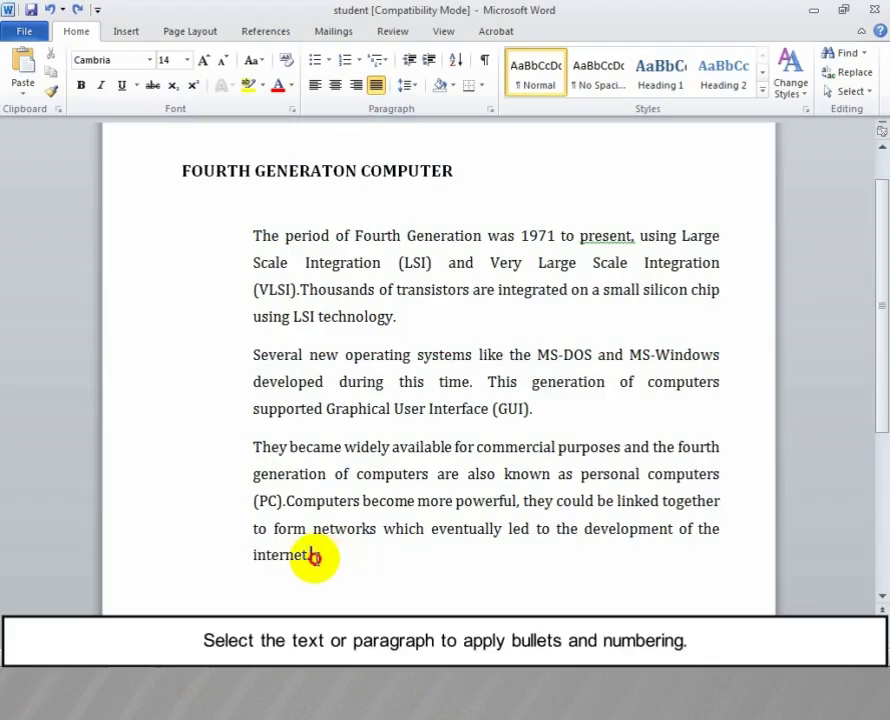
Select the paragraphs and give them round bullets instead of diamonds, then show numbering formats
left_click_drag(324, 557, 148, 249)
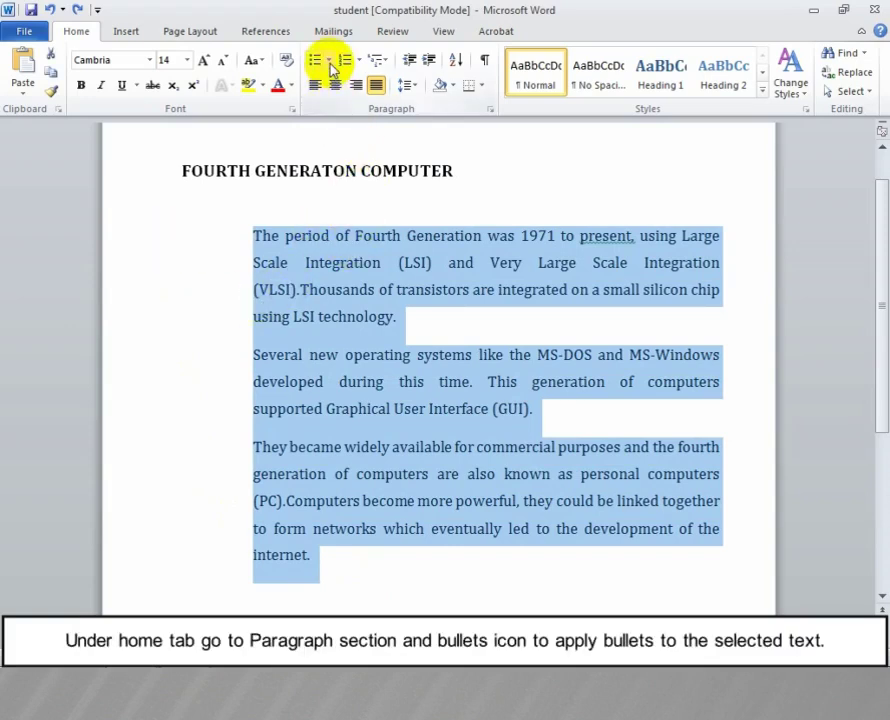
left_click(329, 61)
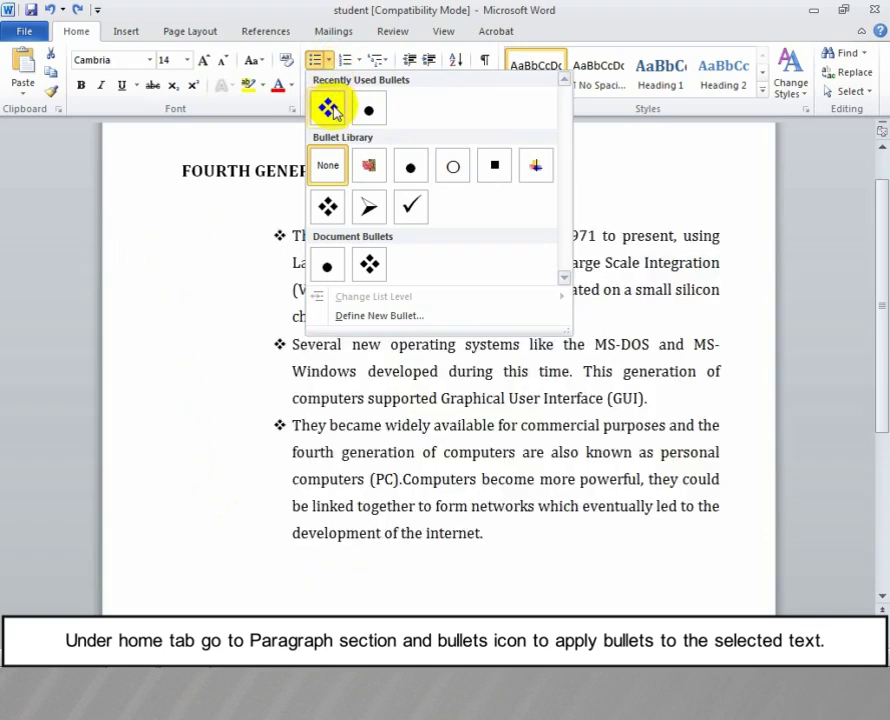
left_click(330, 109)
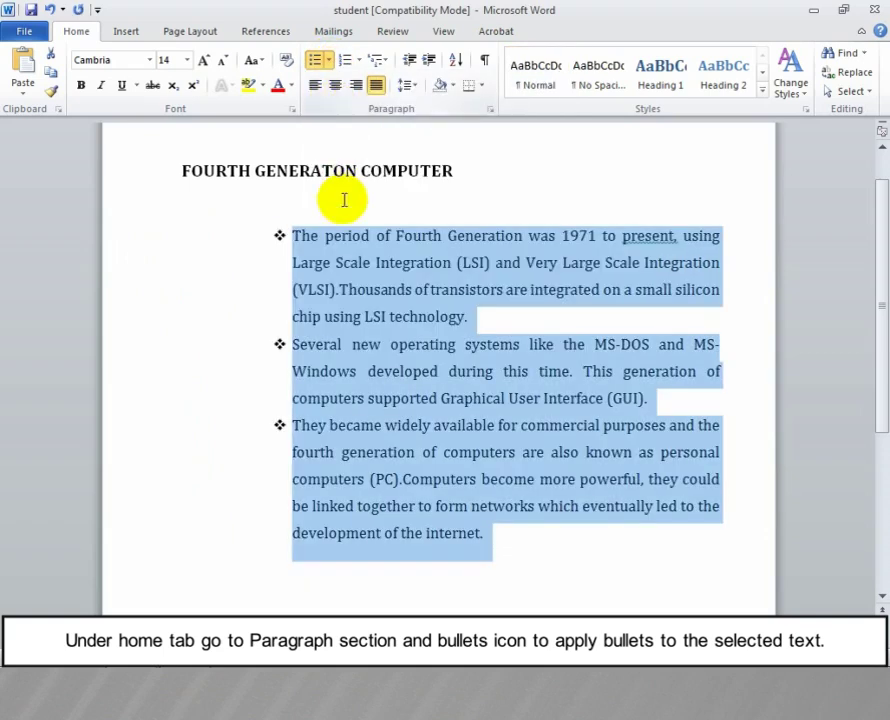
key("ctrl+z")
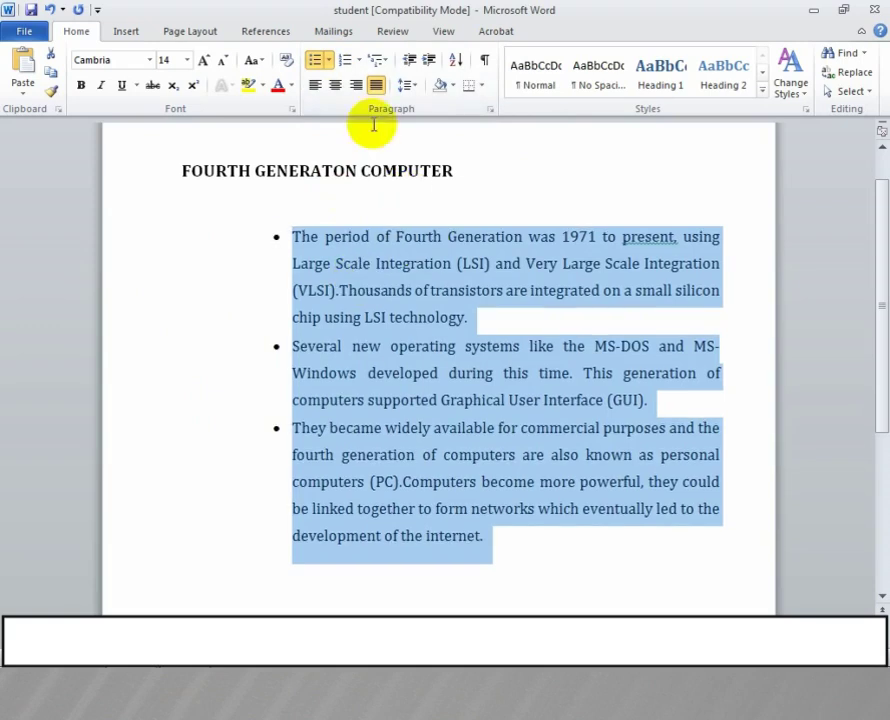
left_click(358, 62)
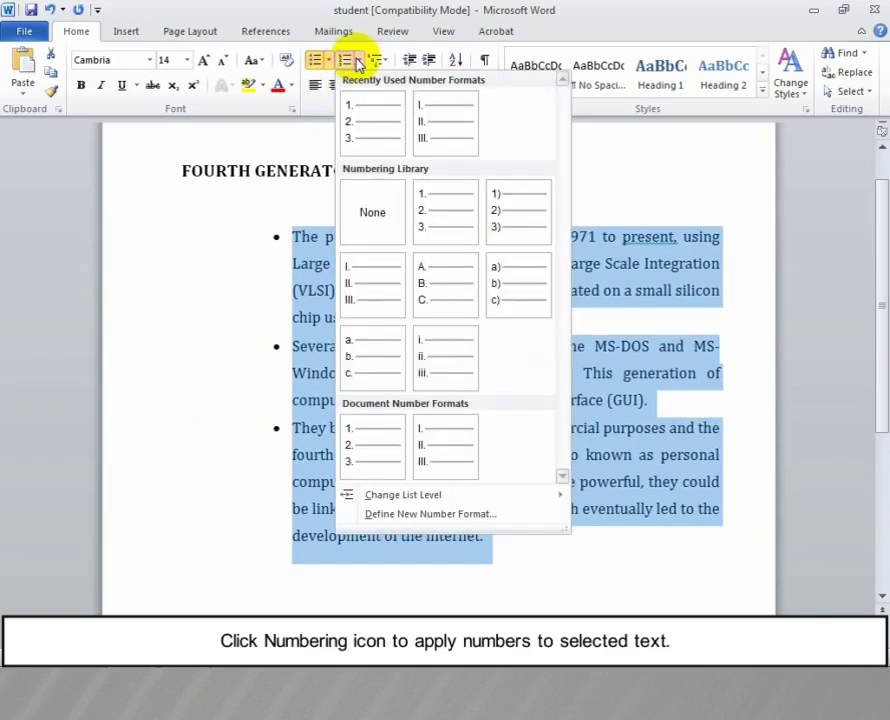